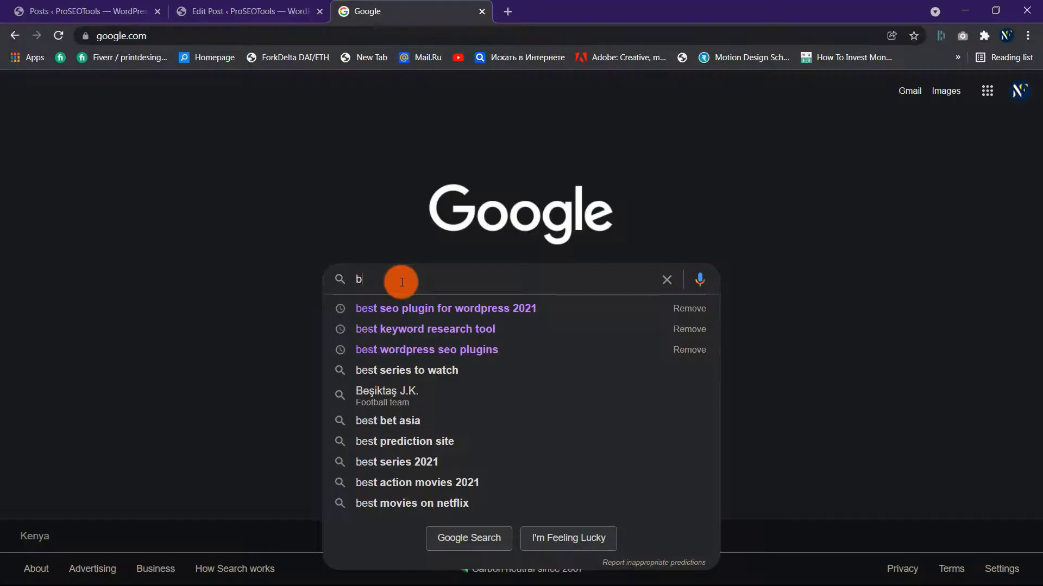
Delete the stray letter from the browser search box
key("BackSpace")
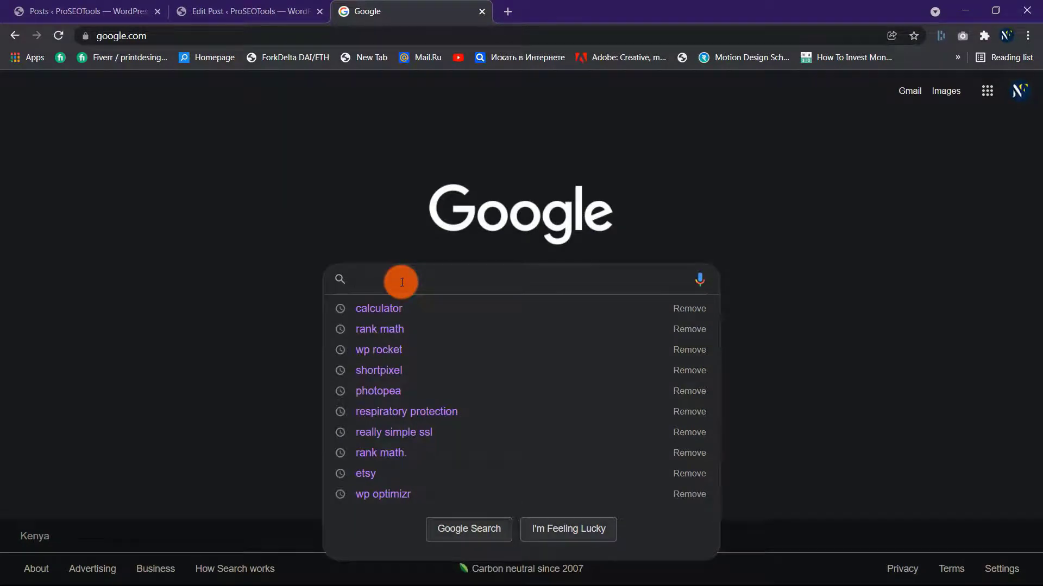
Search Google for 'best keyword research tool' and scan the backlinko, wpbeginner and zapier results
type("best key")
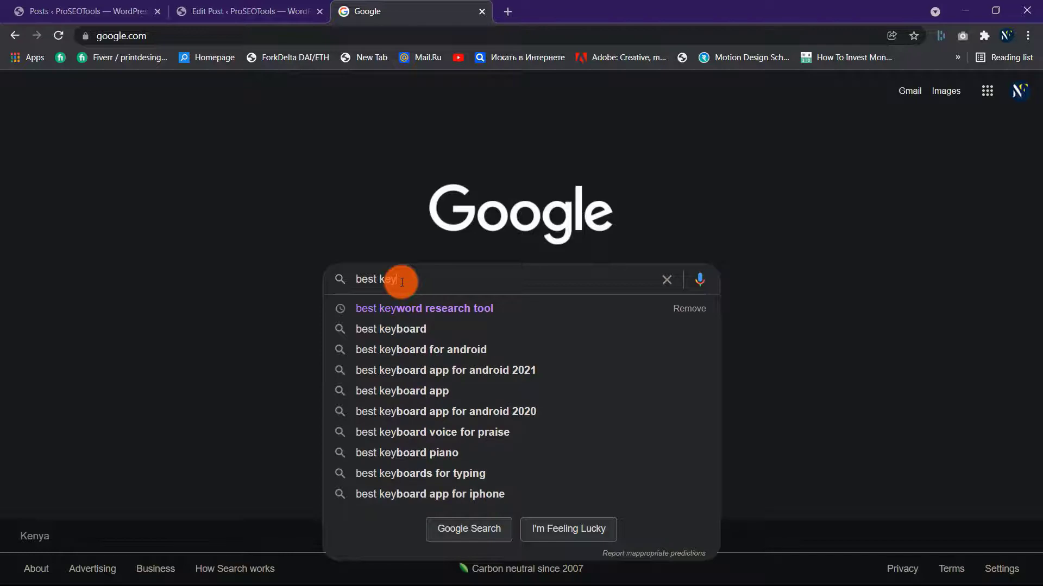
key("Down")
key("Return")
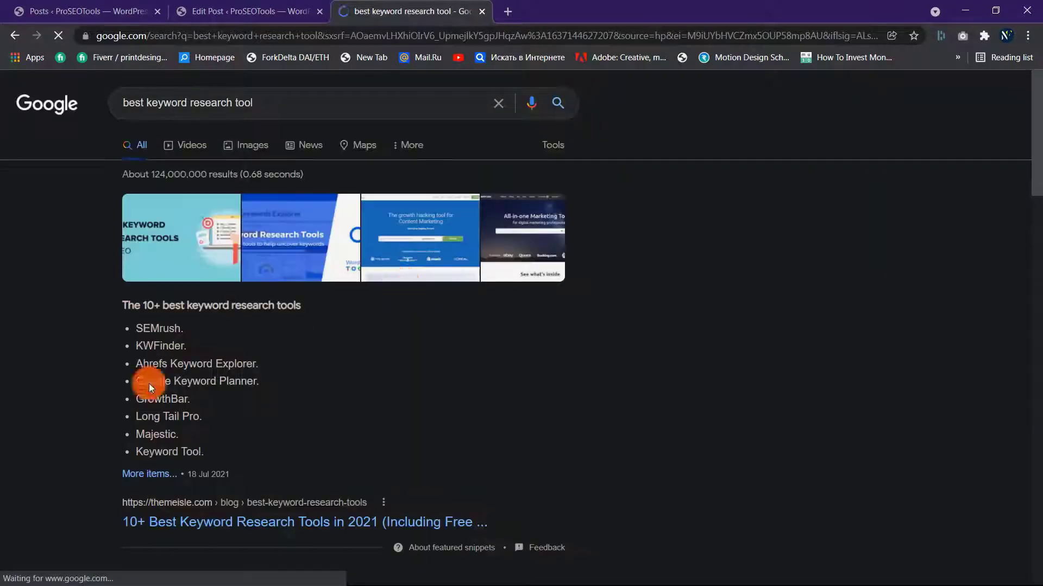
scroll(15, 428, "down", 3)
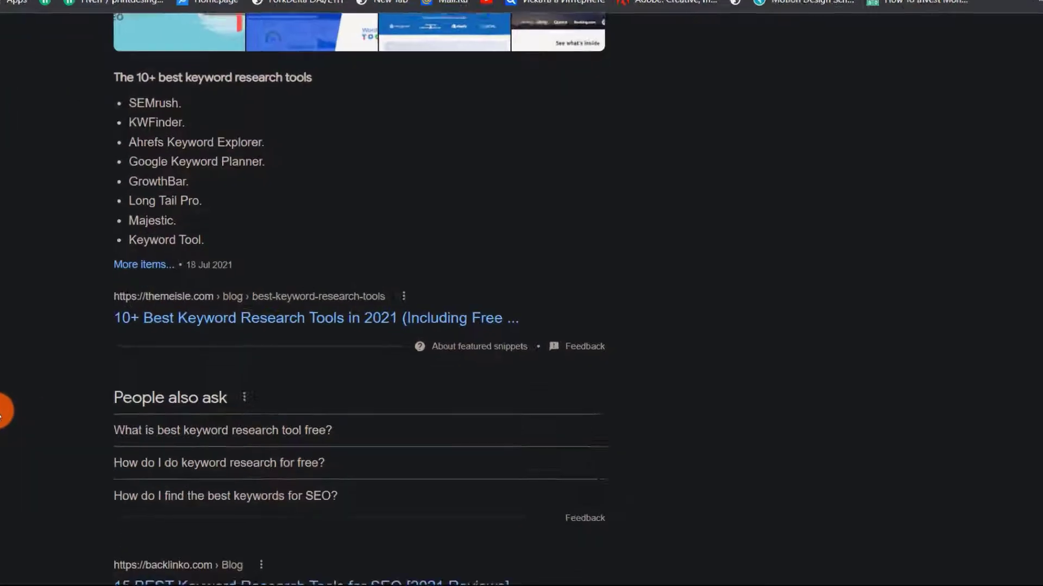
scroll(2, 413, "down", 3)
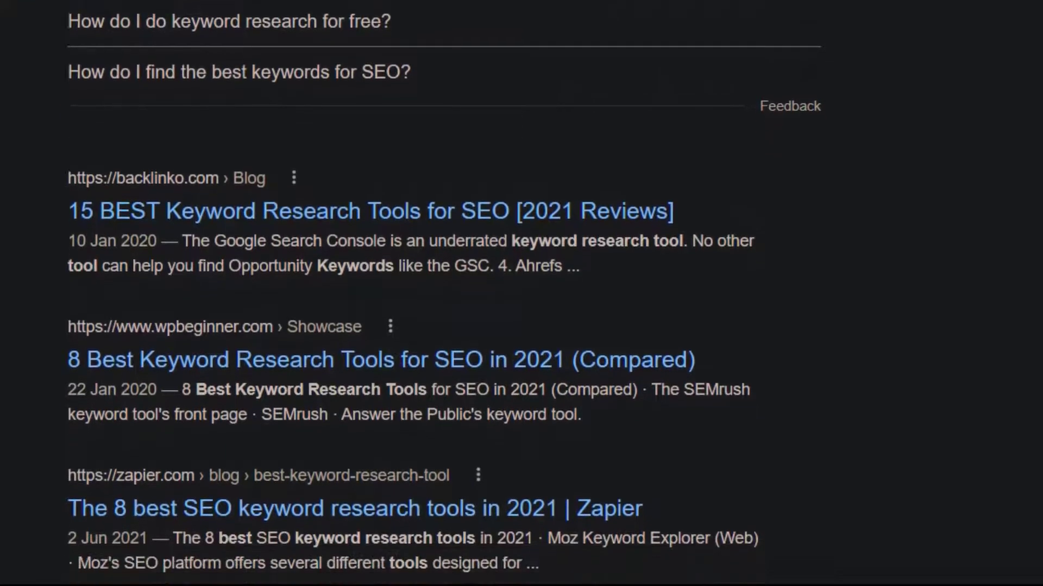
left_click_drag(508, 218, 686, 217)
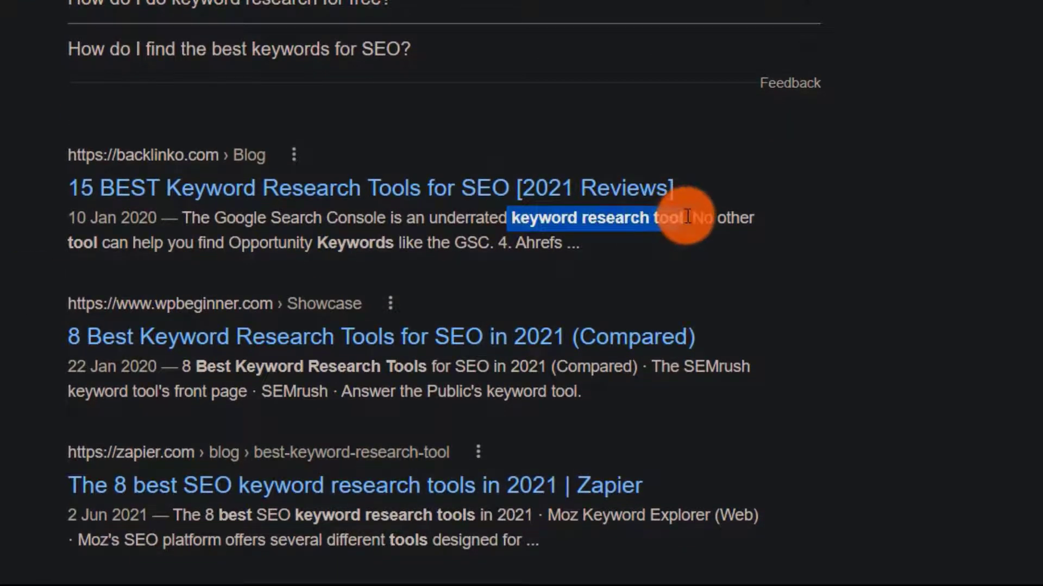
left_click(610, 249)
scroll(438, 271, "down", 2)
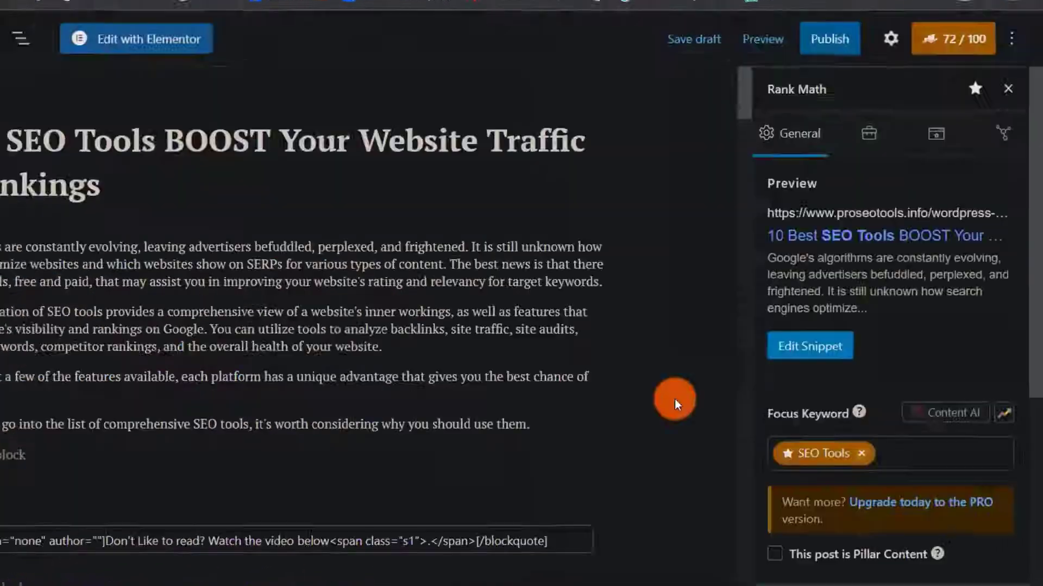
scroll(698, 388, "down", 2)
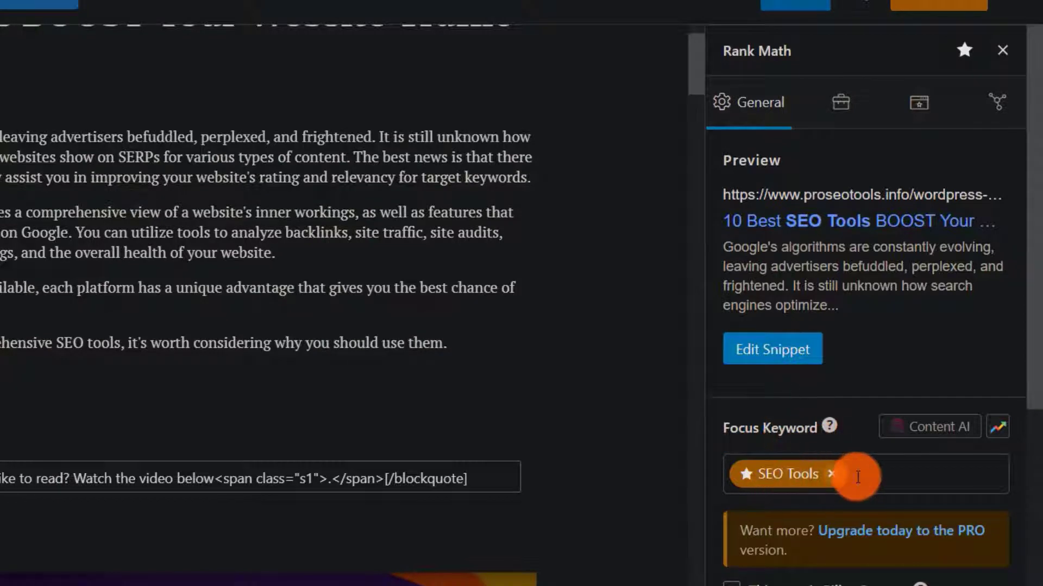
scroll(858, 477, "down", 4)
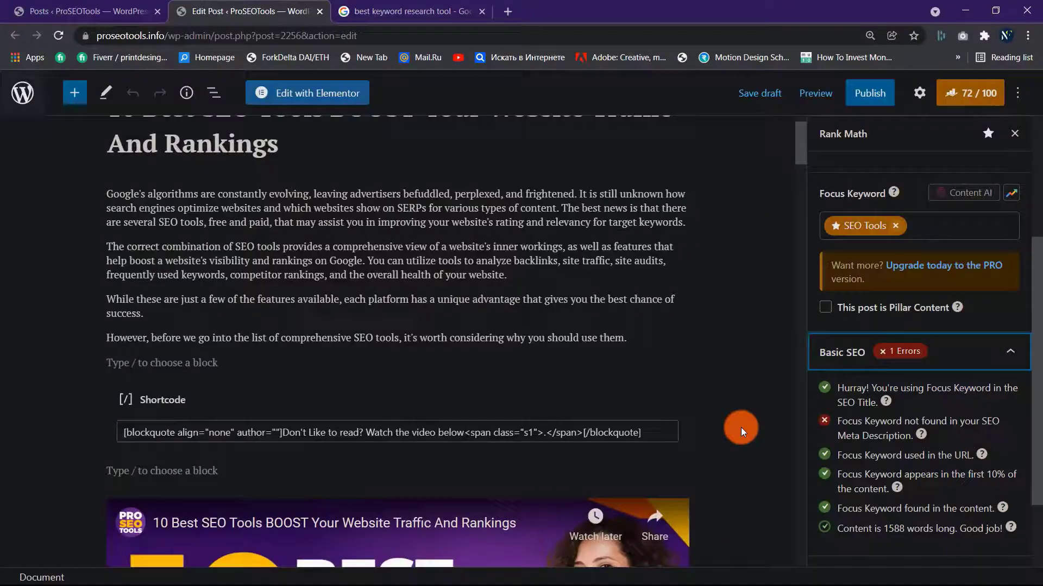
scroll(741, 428, "up", 2)
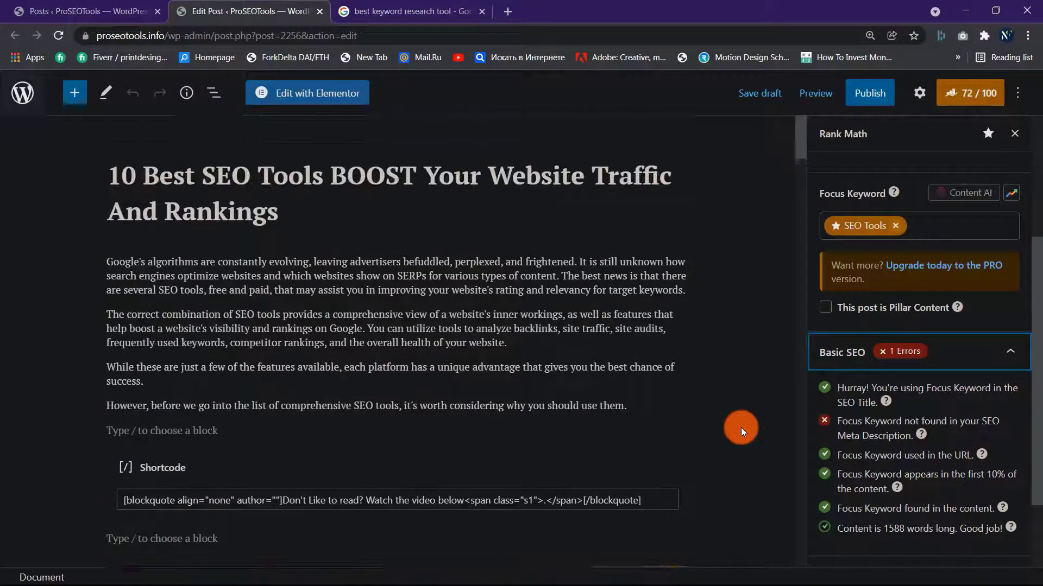
scroll(867, 420, "up", 4)
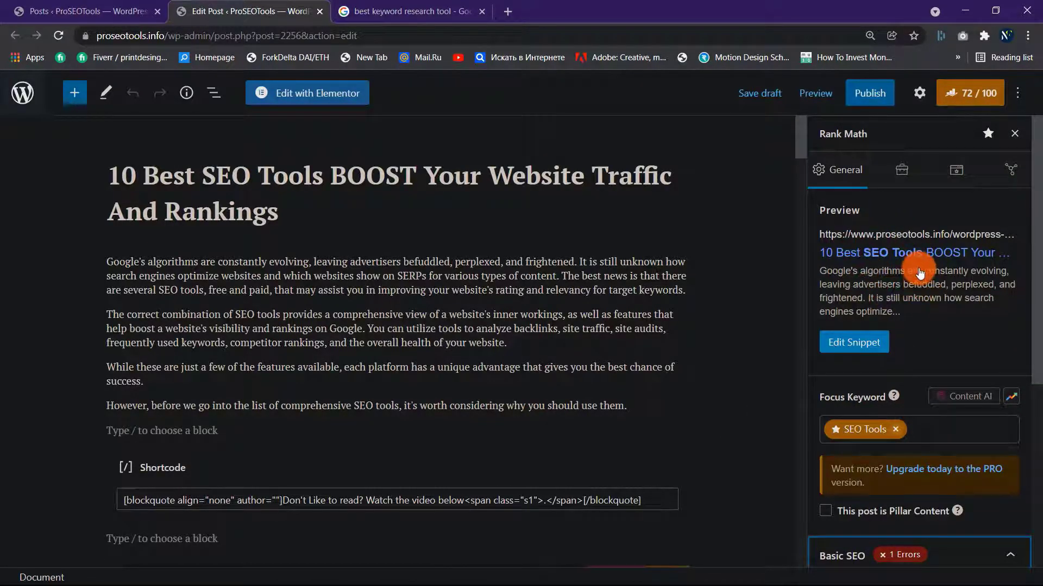
Reopen the post's Rank Math Edit Snippet modal and put the cursor in the Description field
left_click(865, 342)
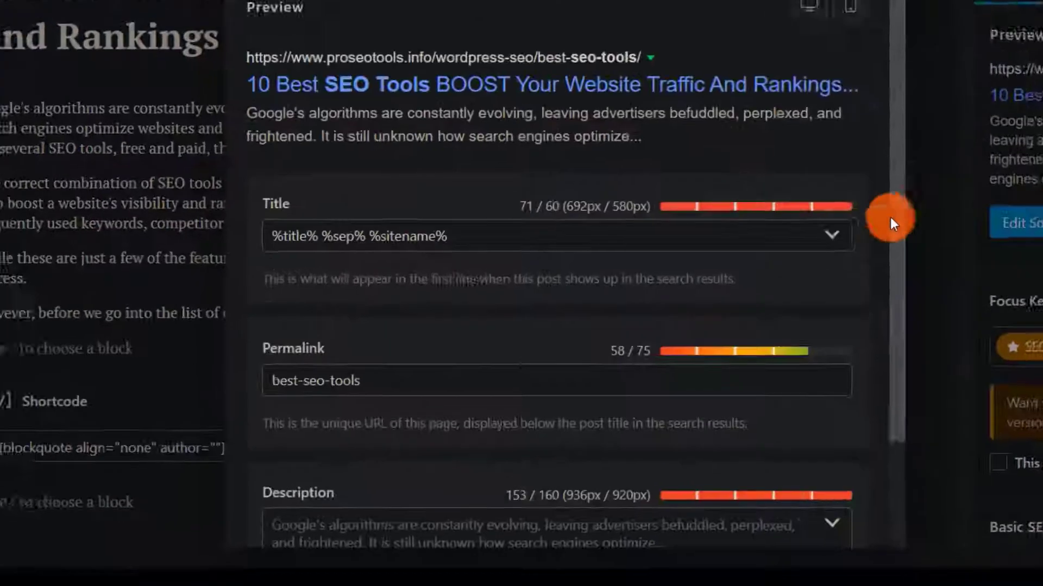
scroll(673, 335, "down", 2)
scroll(835, 173, "down", 1)
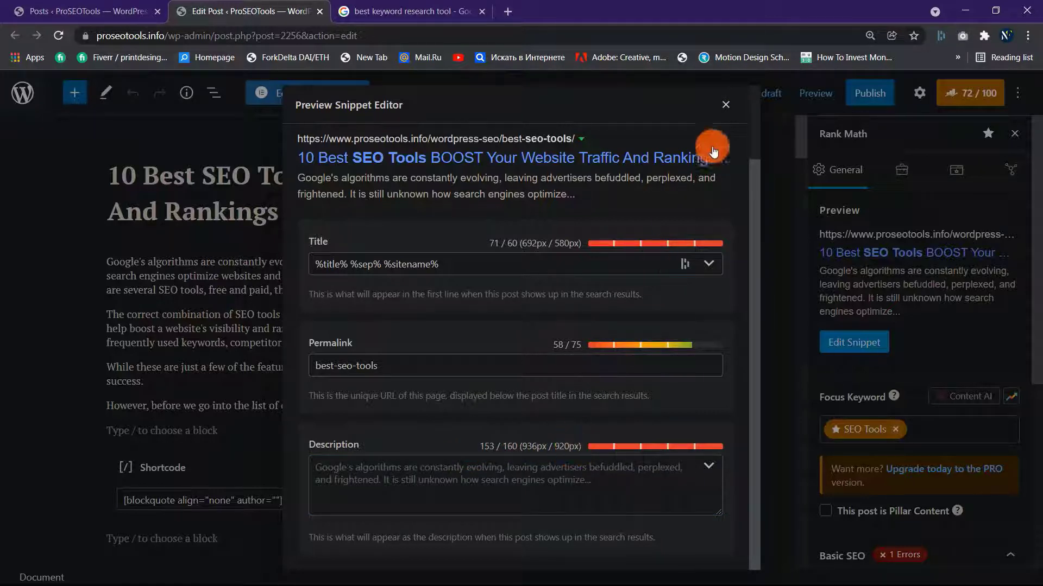
left_click(727, 103)
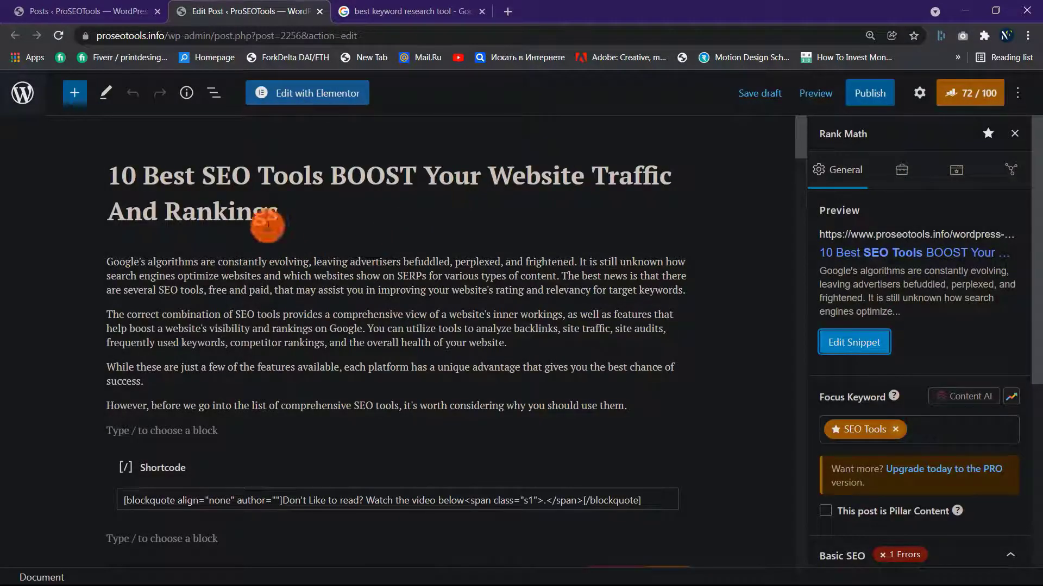
left_click(861, 348)
scroll(622, 343, "down", 3)
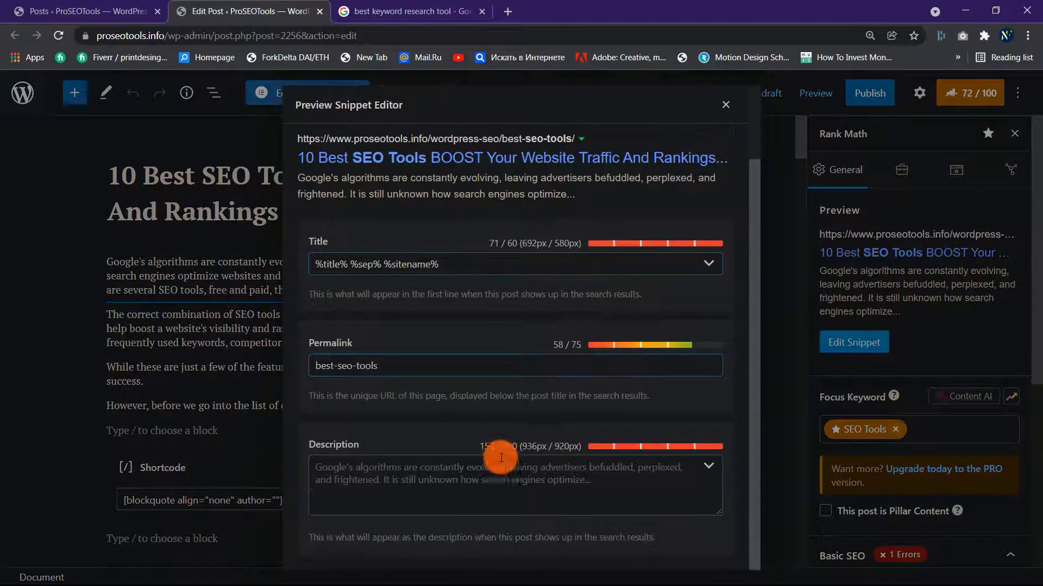
left_click(490, 477)
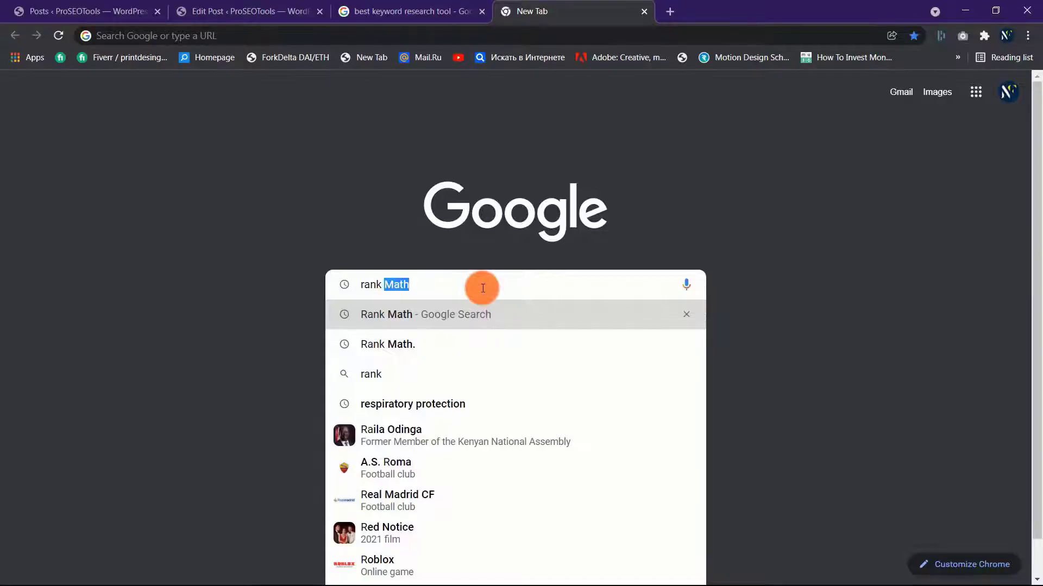
Search Google for 'rank math' and scroll to the rankmath.com listing and its site links
type("math")
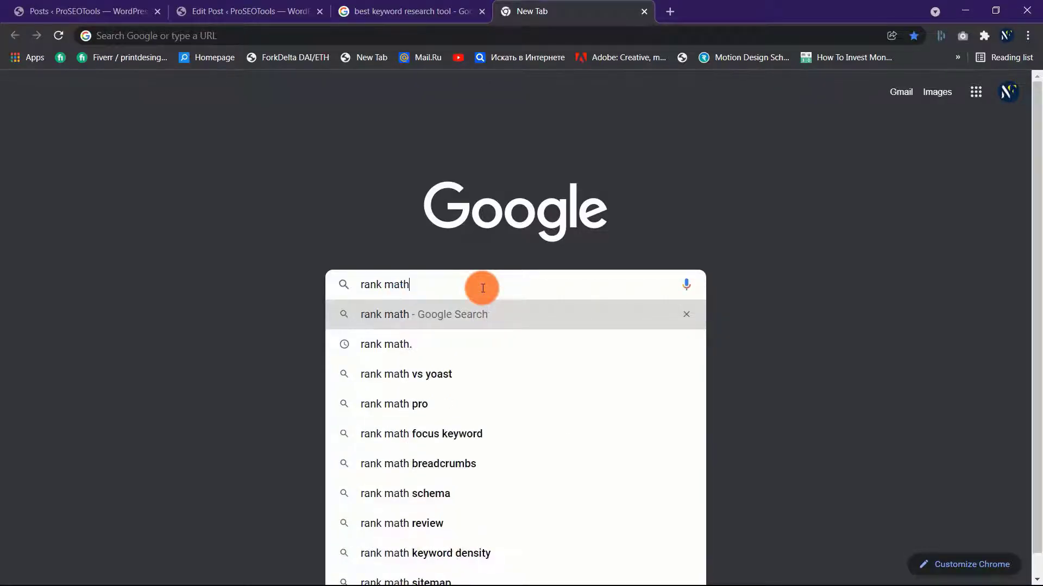
key("Return")
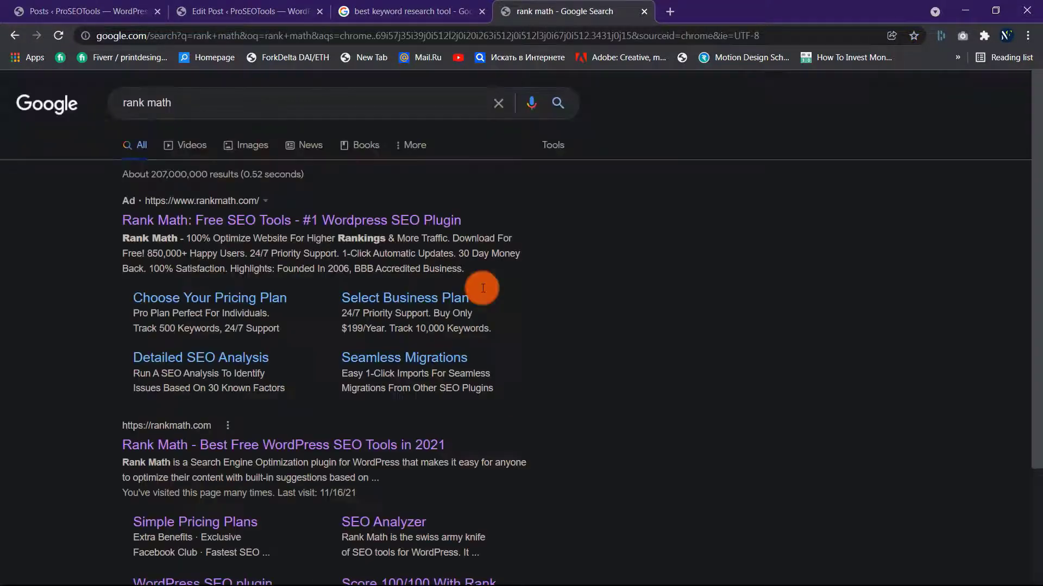
scroll(119, 385, "down", 3)
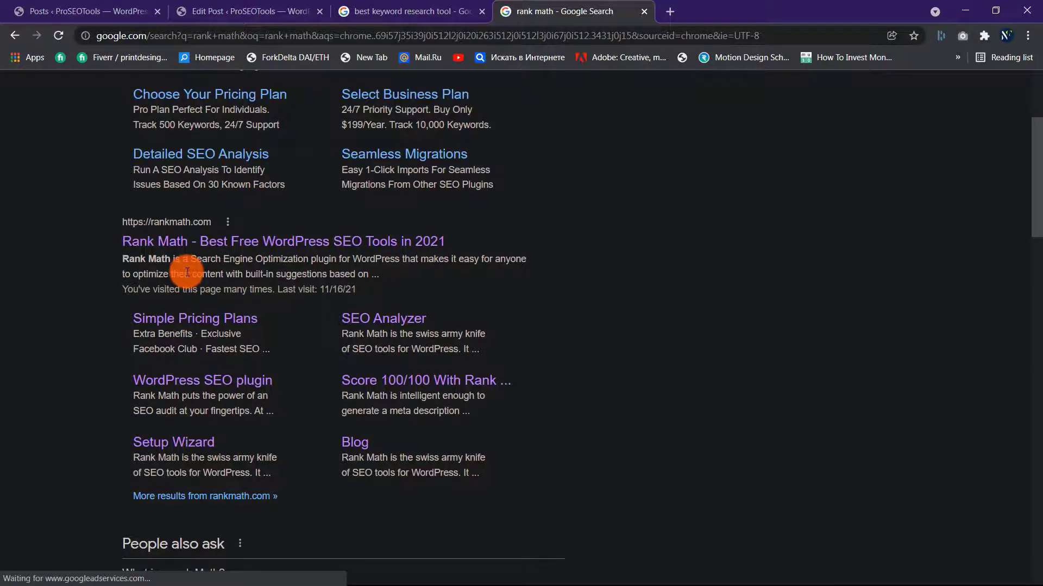
scroll(187, 272, "down", 7)
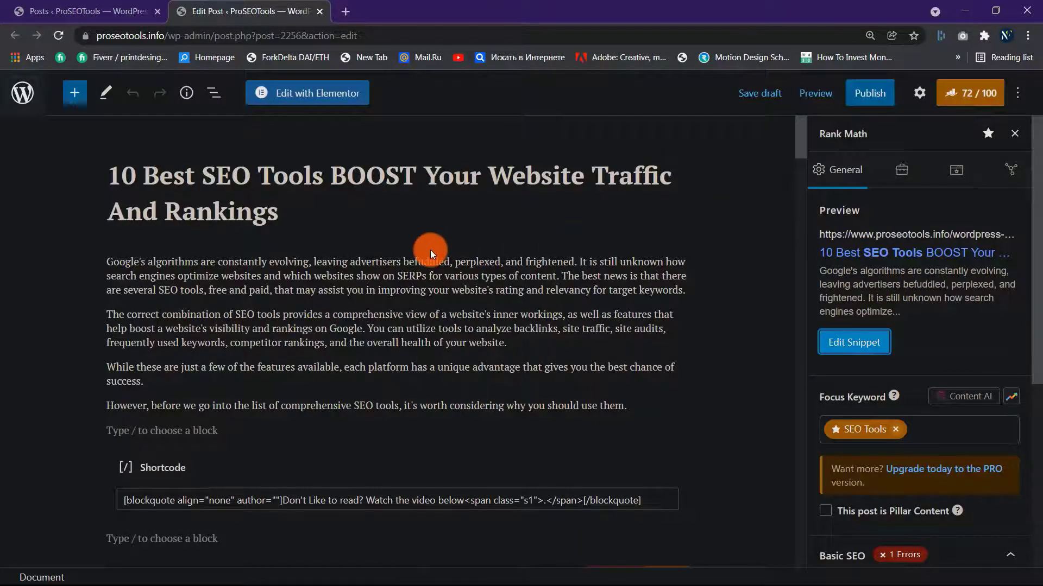
scroll(430, 252, "down", 3)
scroll(430, 252, "up", 3)
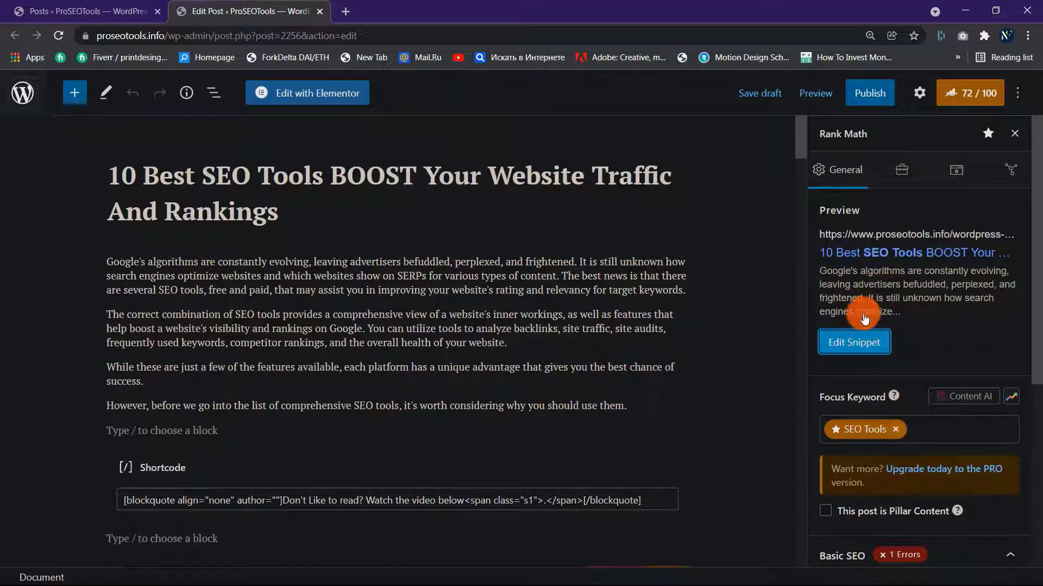
scroll(922, 335, "down", 5)
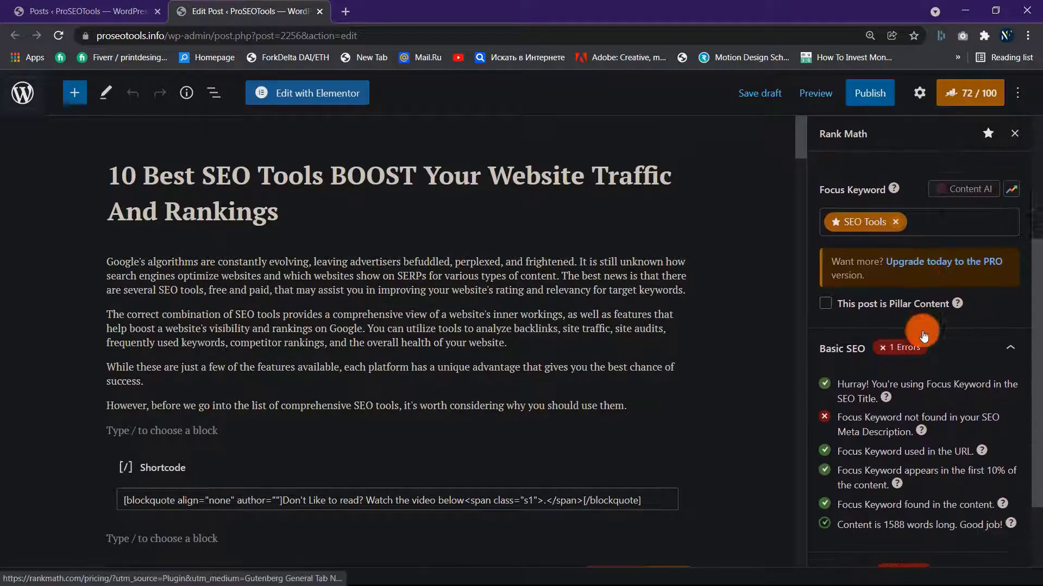
scroll(922, 331, "up", 5)
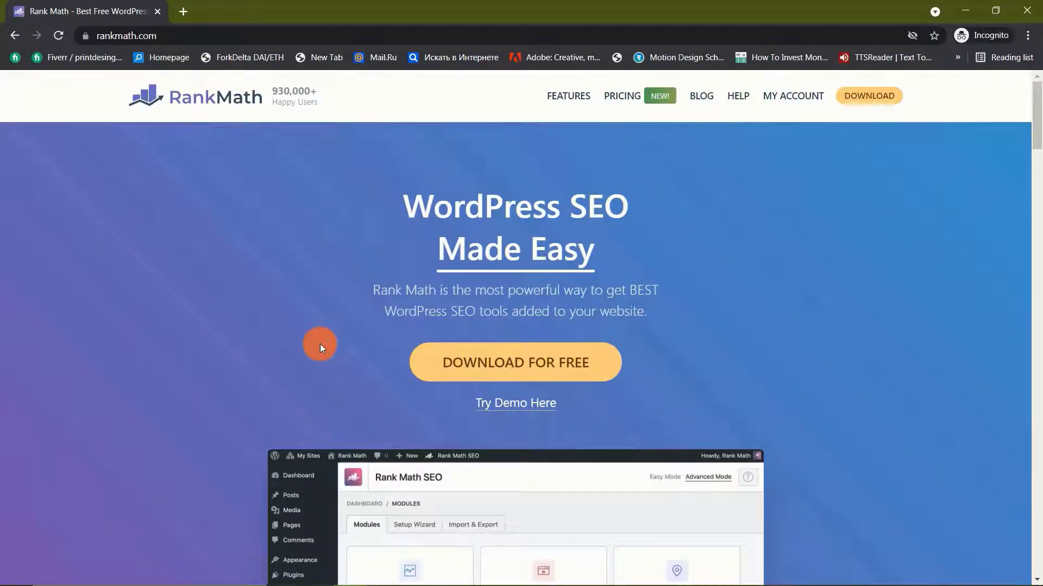
Scroll the Rank Math homepage past the recommended-by logos to 'What is Rank Math?'
scroll(320, 344, "down", 8)
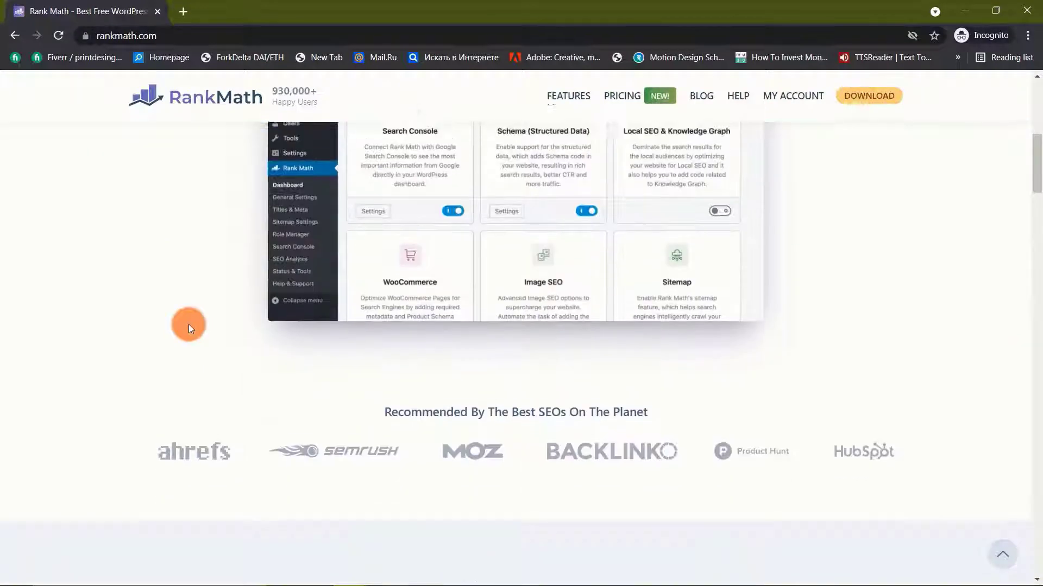
scroll(188, 324, "up", 2)
scroll(188, 324, "down", 5)
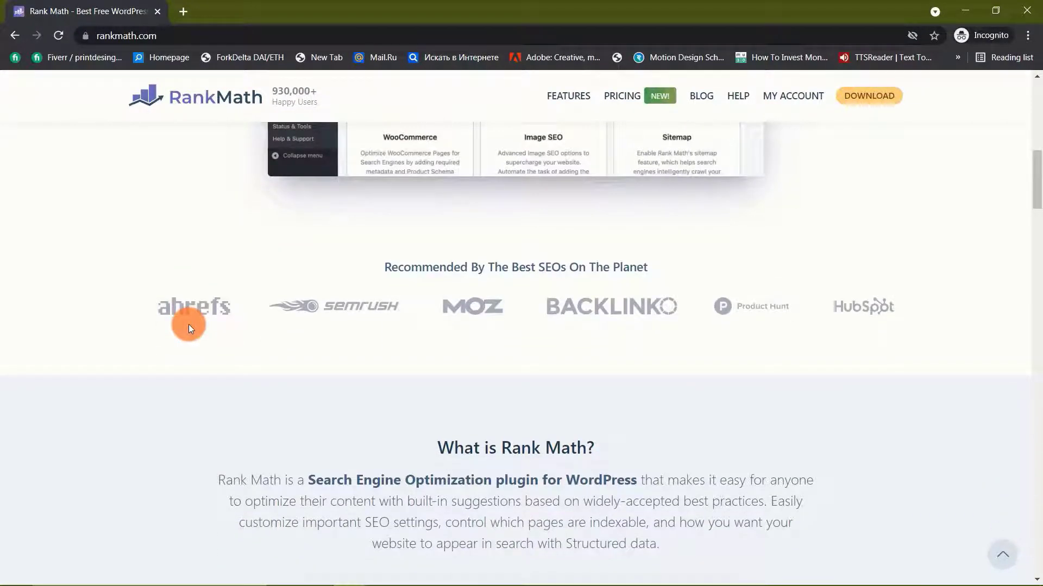
scroll(188, 325, "down", 4)
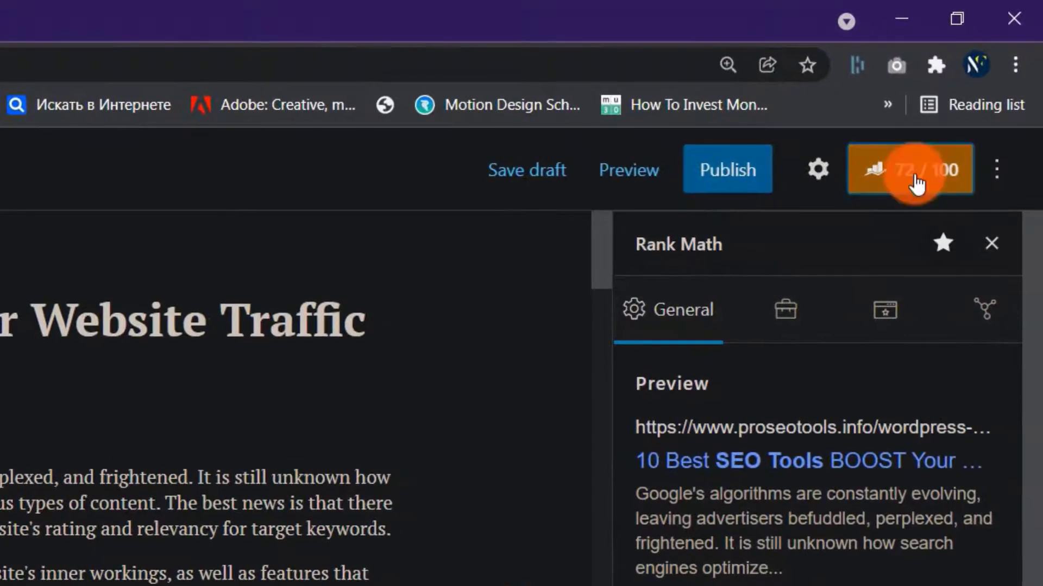
left_click(916, 183)
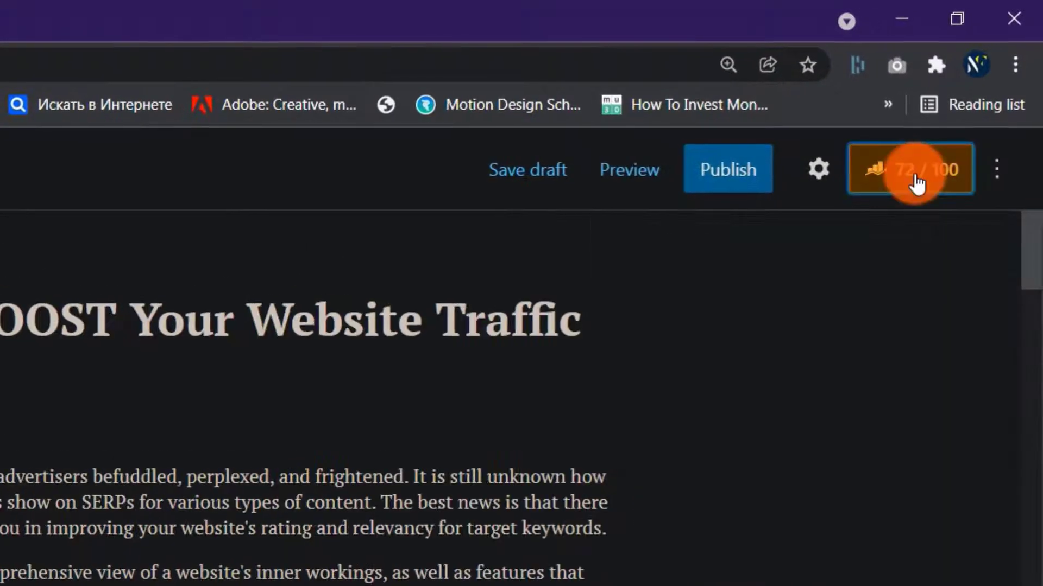
left_click(911, 170)
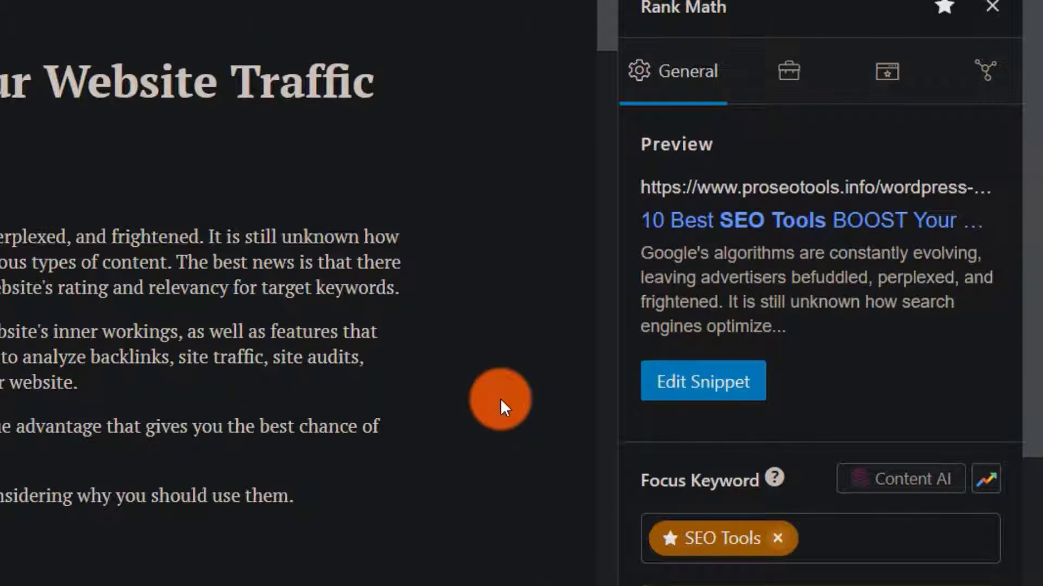
Append the Search Query variable to the post's SEO title in the snippet editor
left_click(724, 390)
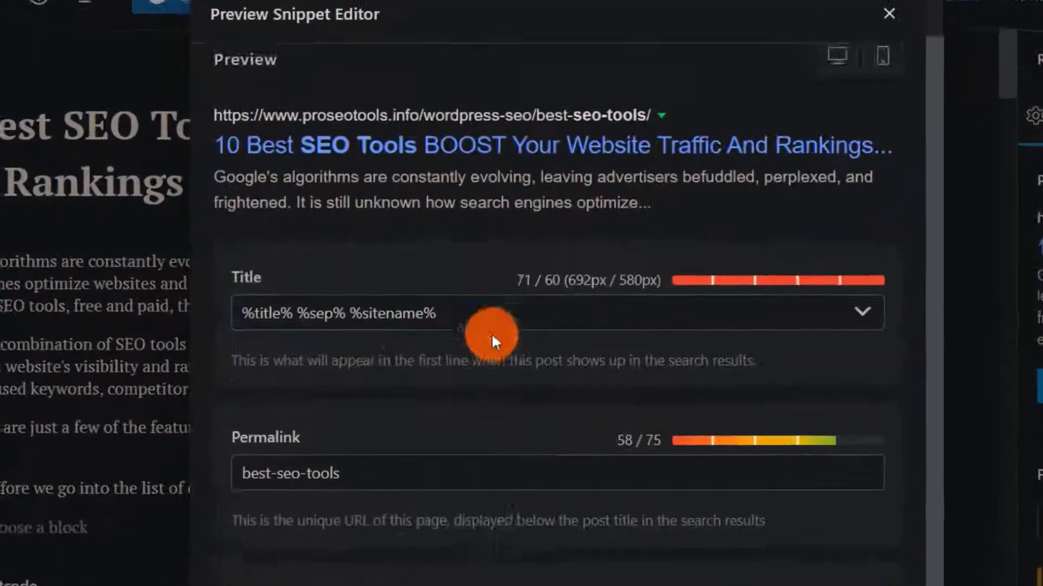
left_click(871, 296)
scroll(678, 408, "down", 2)
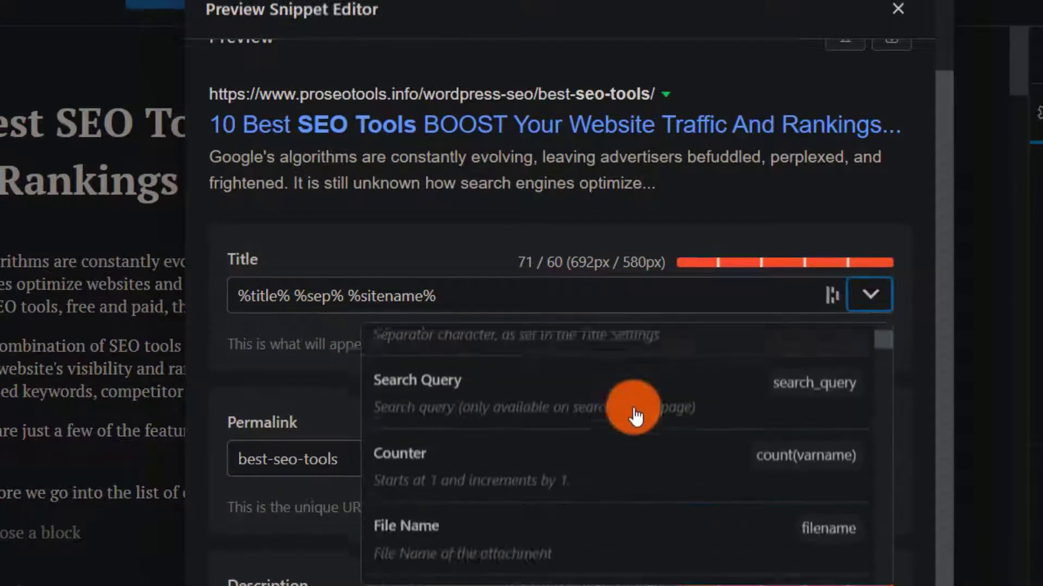
scroll(516, 424, "down", 5)
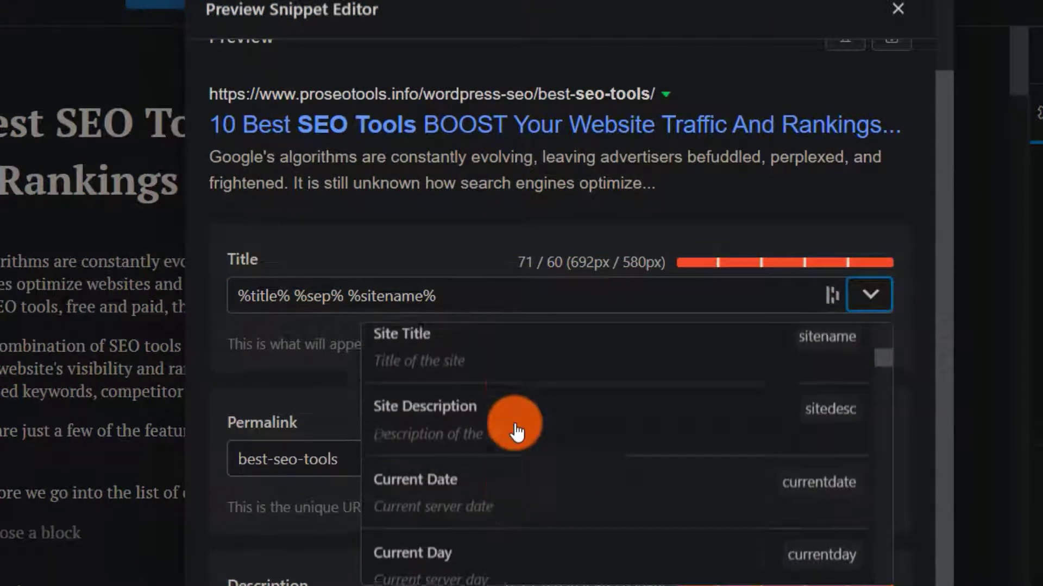
scroll(516, 432, "up", 2)
scroll(516, 432, "up", 2)
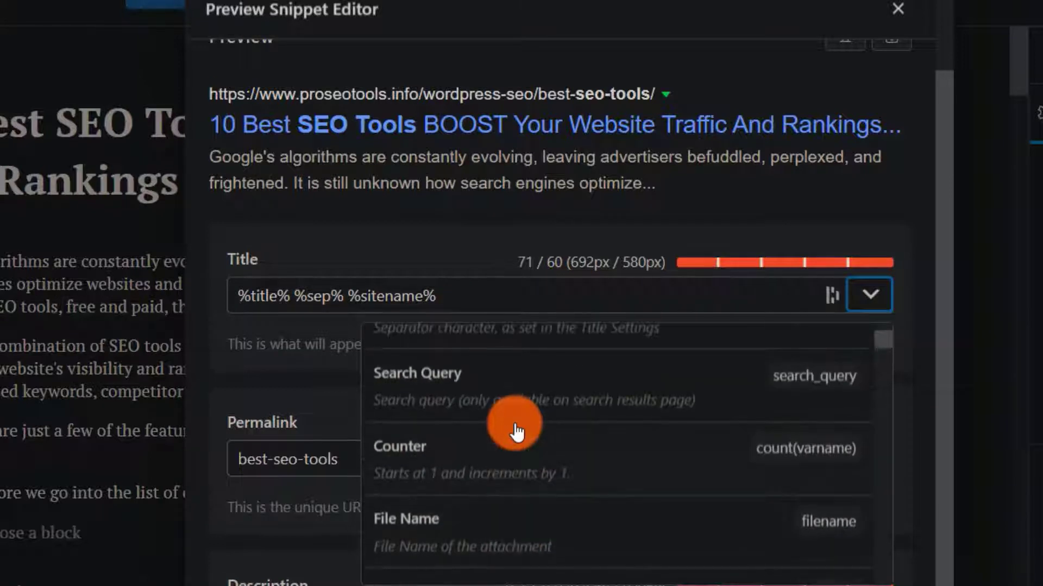
left_click(518, 397)
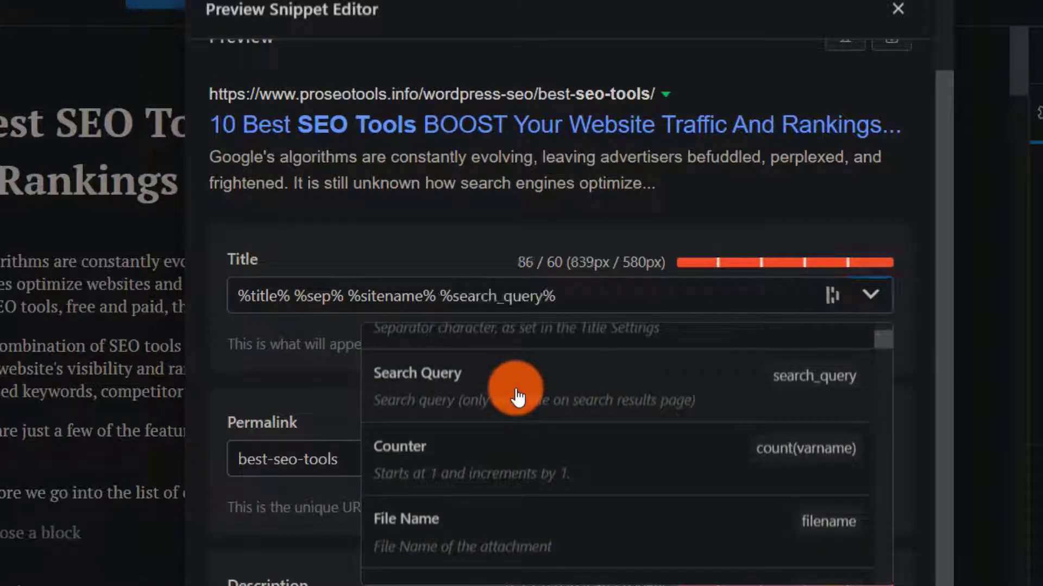
left_click(872, 296)
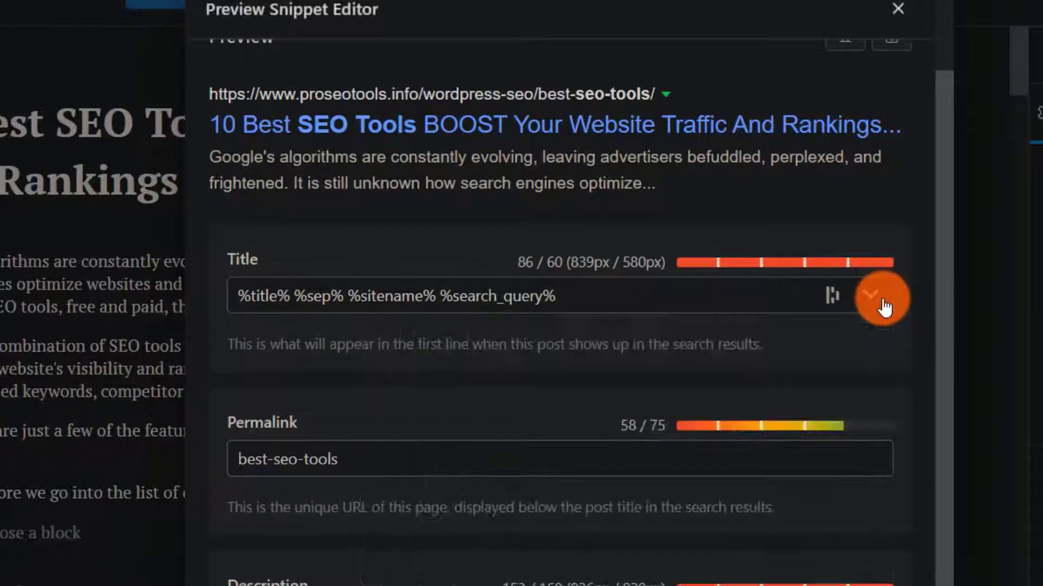
Replace the meta description with 'Google meta des' and close the snippet editor
scroll(543, 347, "down", 1)
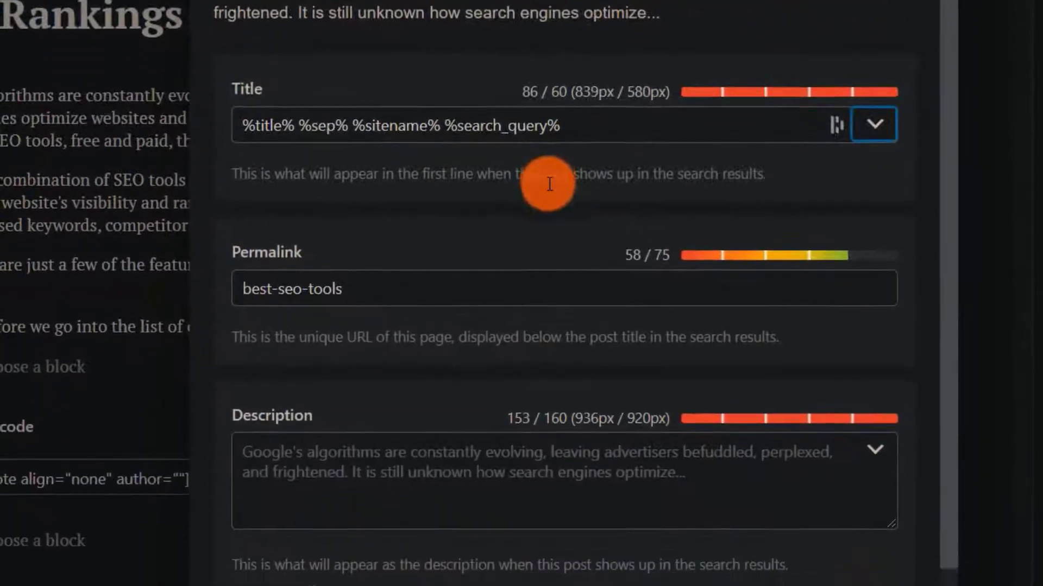
left_click(875, 395)
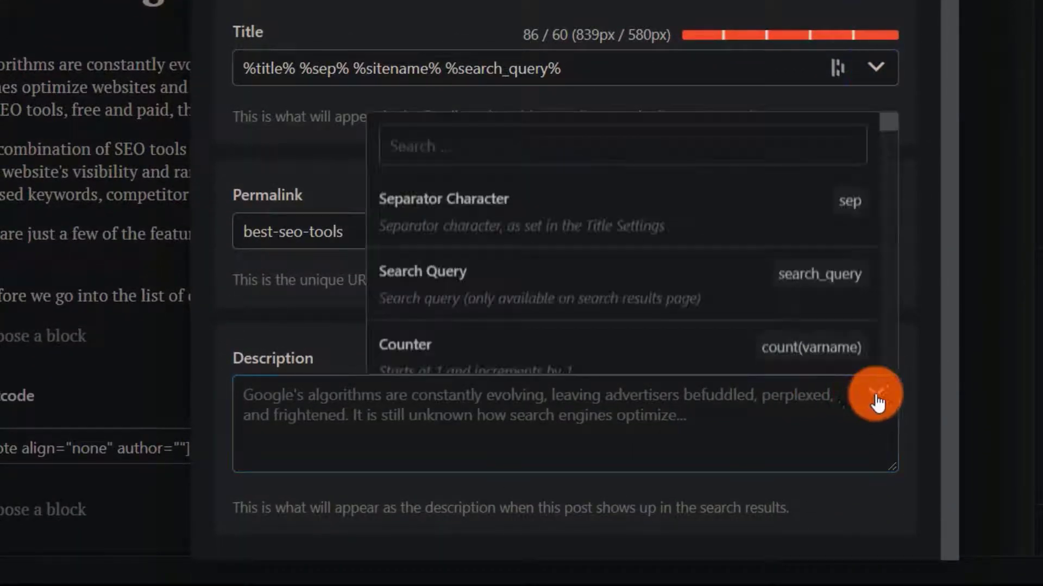
scroll(676, 261, "down", 3)
scroll(678, 254, "up", 5)
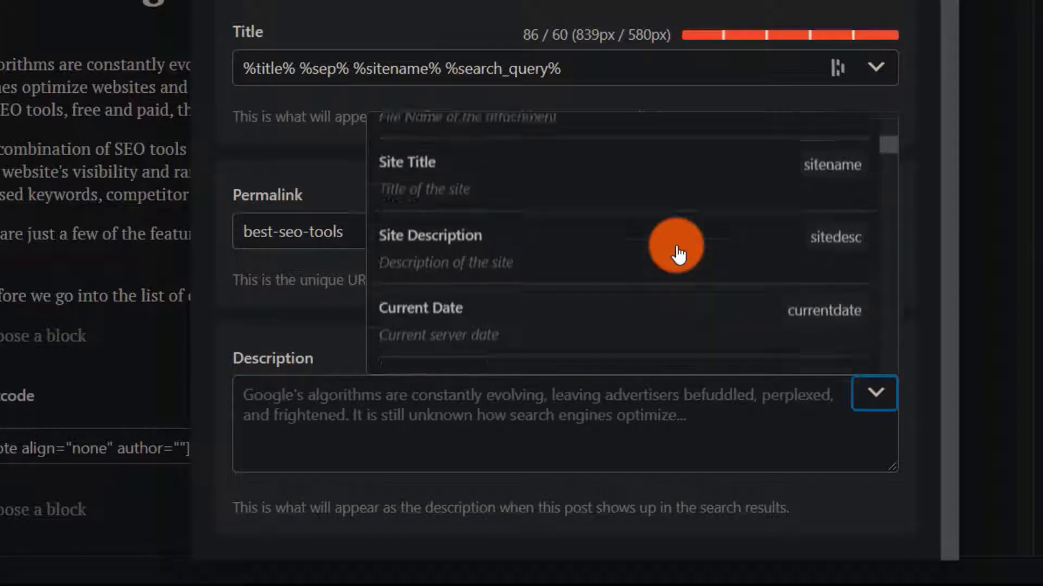
scroll(678, 253, "up", 2)
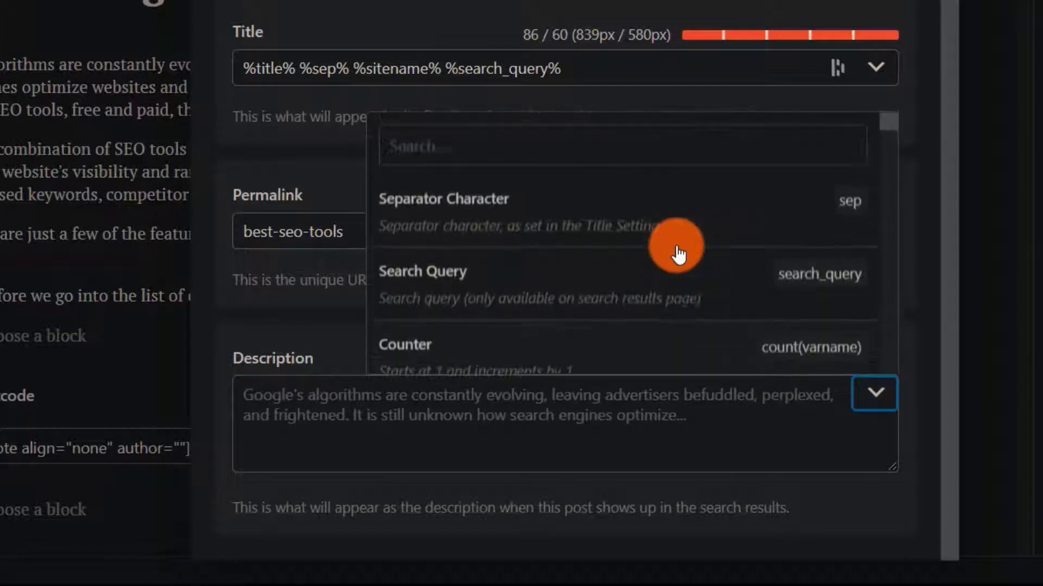
left_click(750, 396)
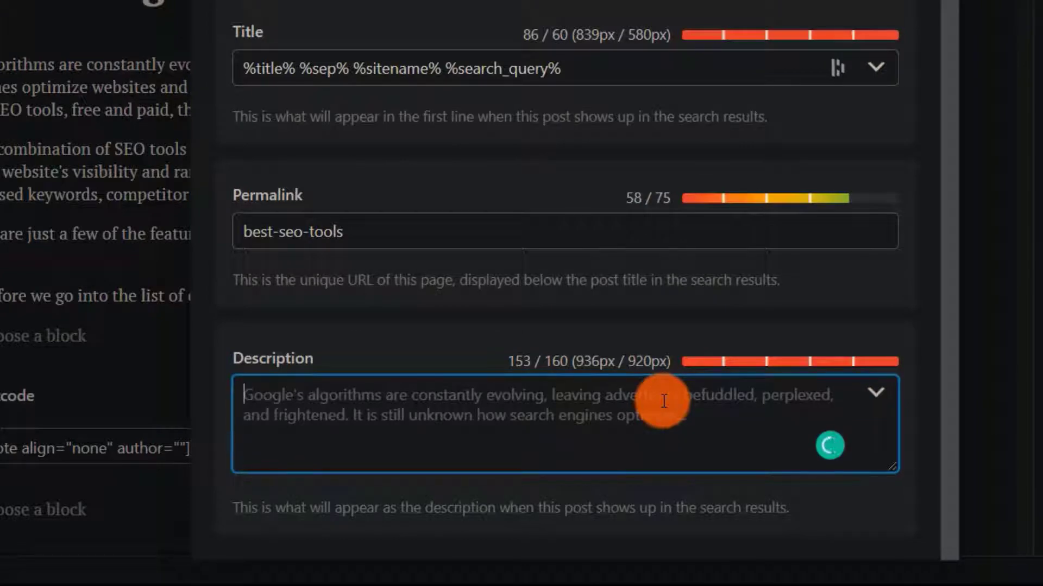
type("Google meta d")
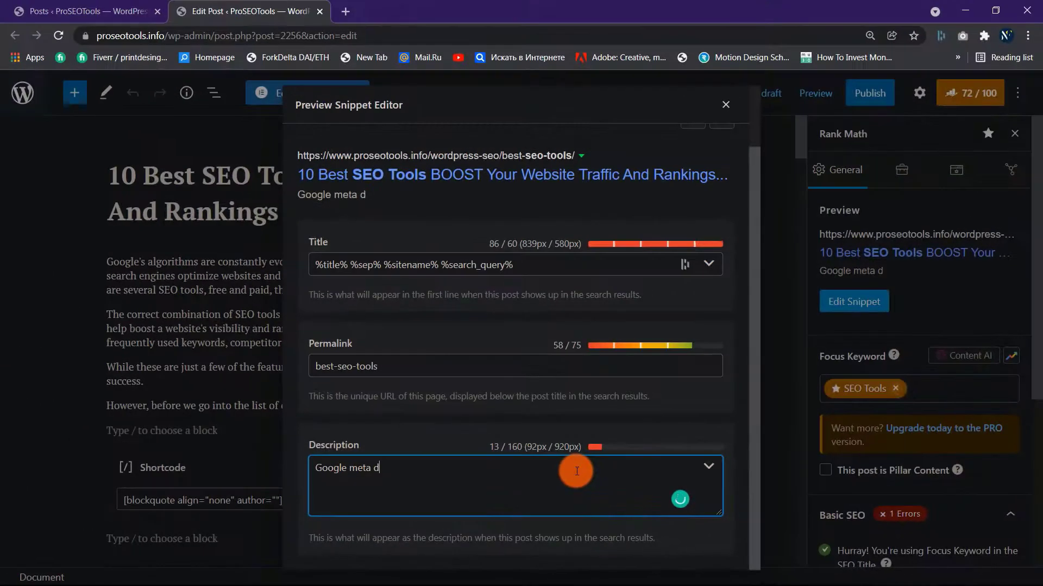
type("es")
left_click(723, 105)
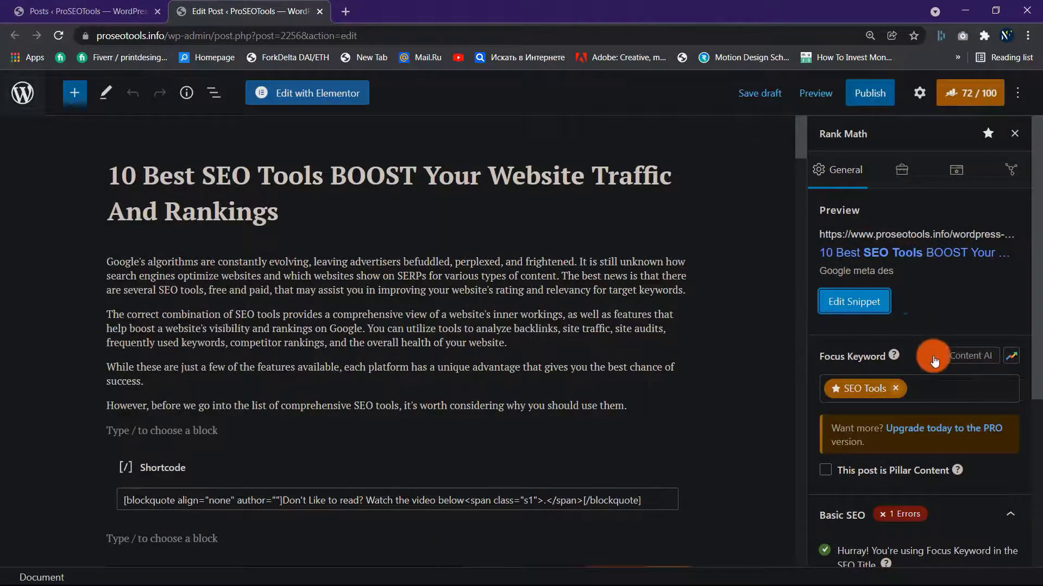
scroll(933, 356, "down", 1)
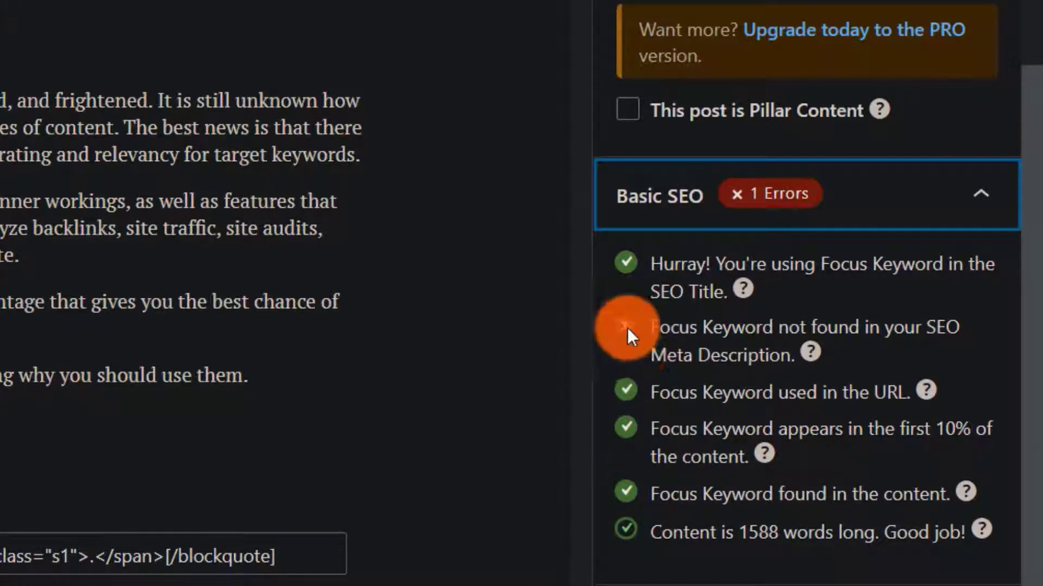
scroll(733, 355, "down", 2)
scroll(738, 358, "down", 1)
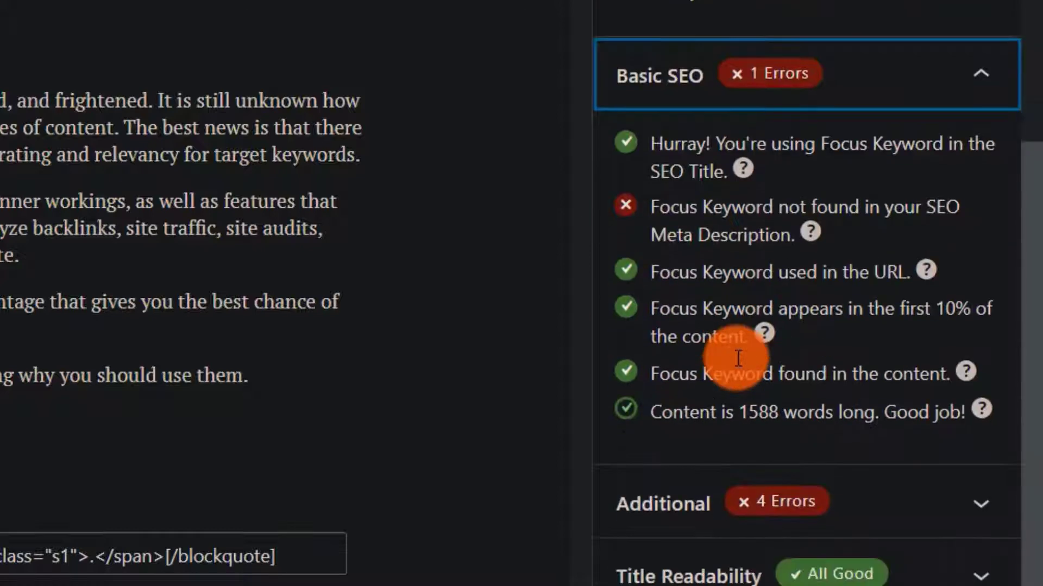
Open the Title Readability and Content Readability results in the Rank Math sidebar and scroll through them
left_click(983, 580)
scroll(918, 514, "down", 5)
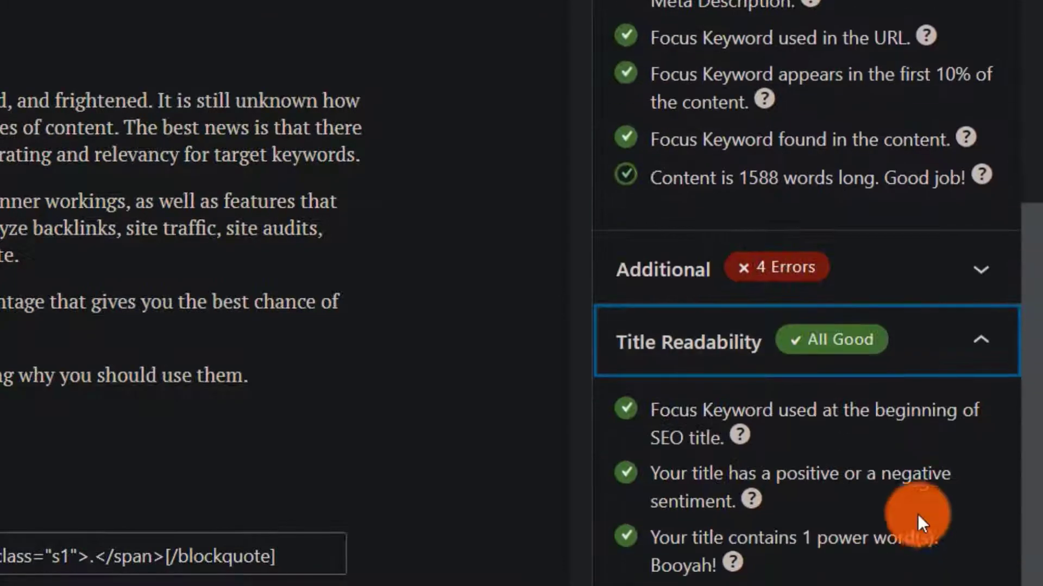
scroll(894, 503, "down", 2)
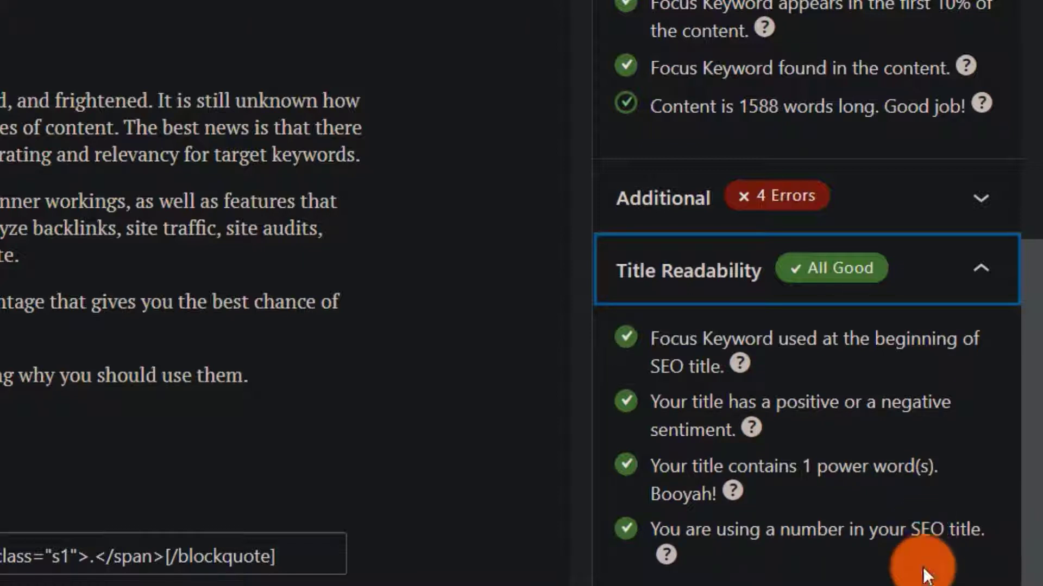
key("Tab")
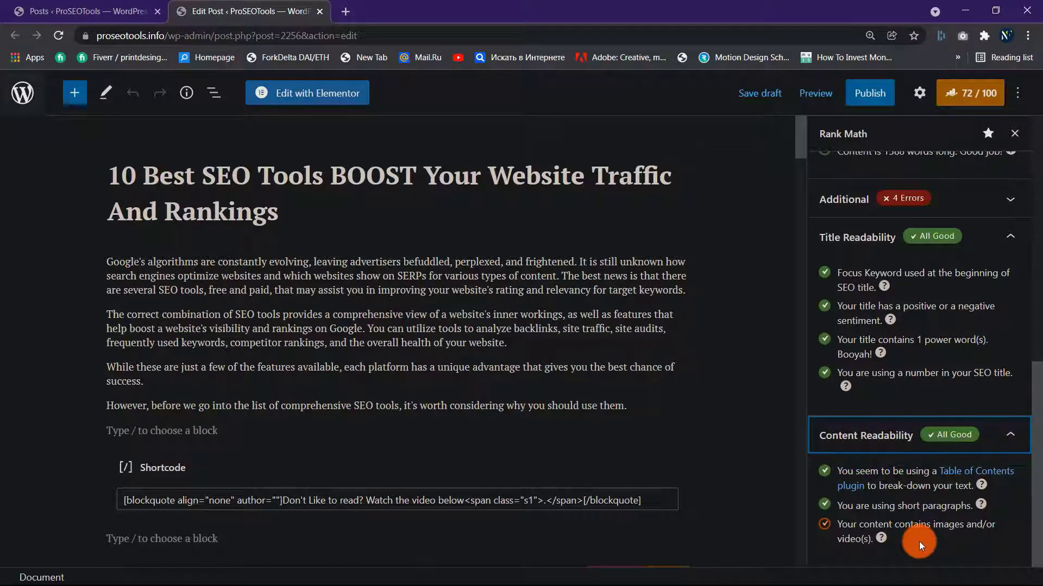
scroll(919, 542, "up", 3)
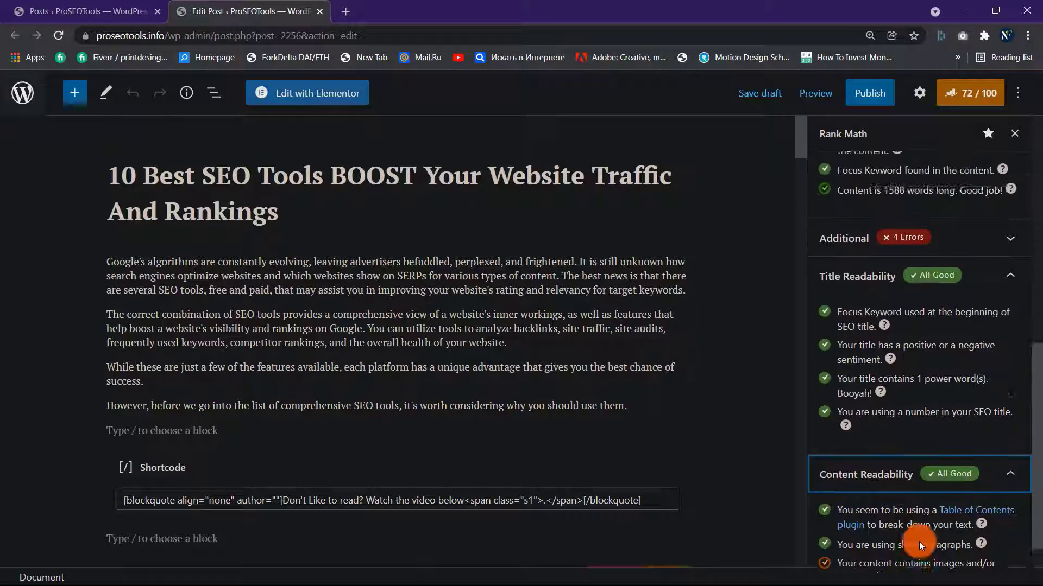